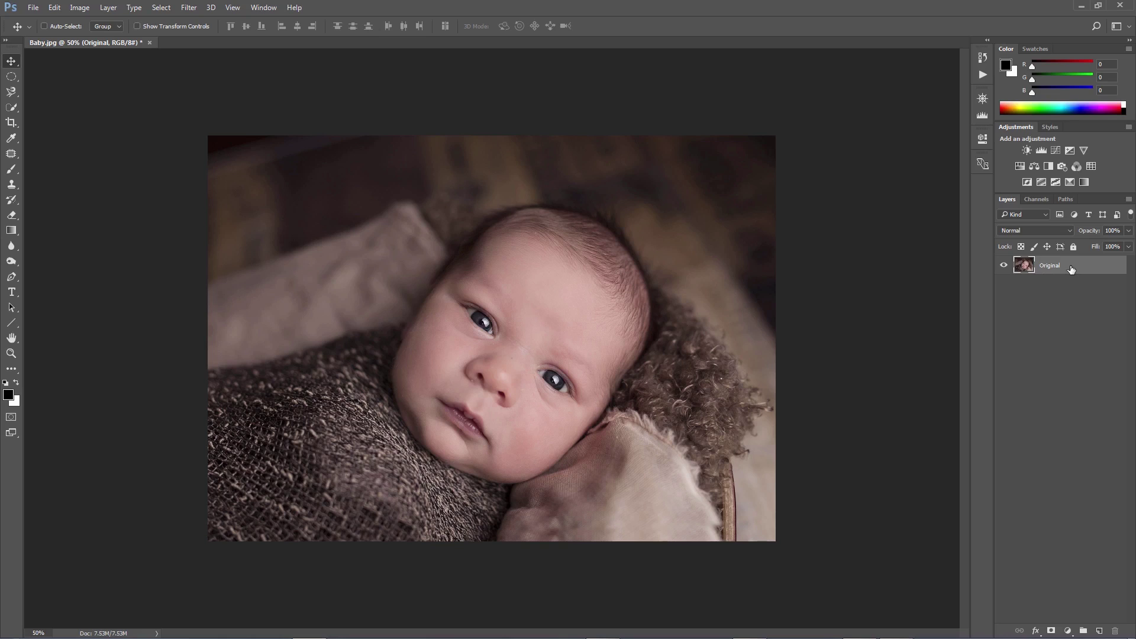
Duplicate the Original layer as "Baby" and hide the Original layer.
{"action": "right_click", "coordinate": [1070, 269]}
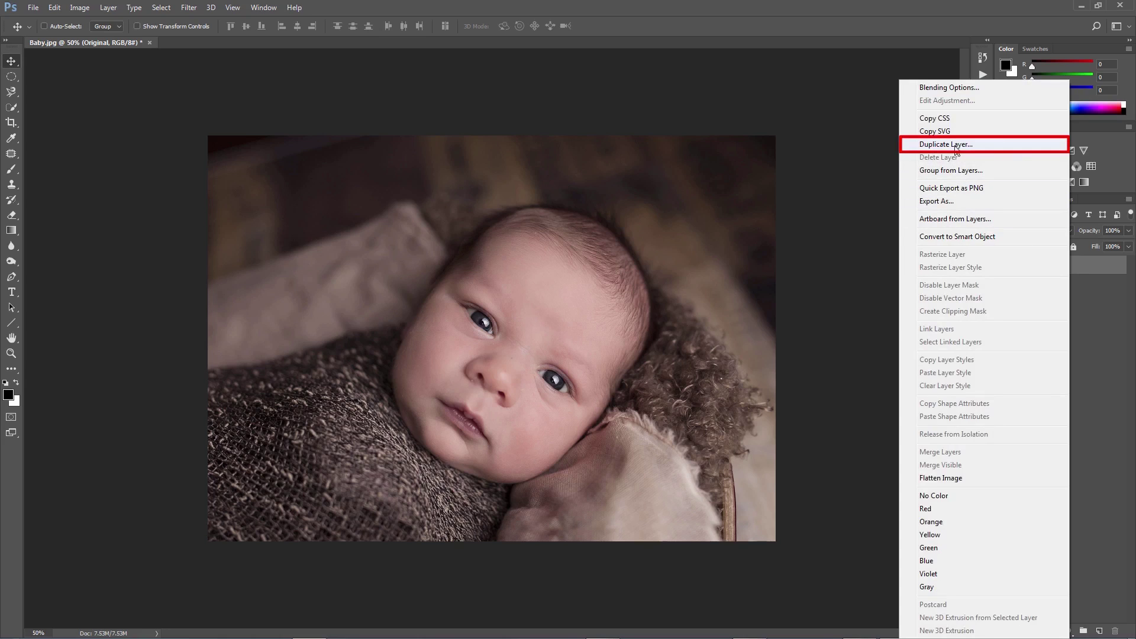
{"action": "left_click", "coordinate": [956, 148]}
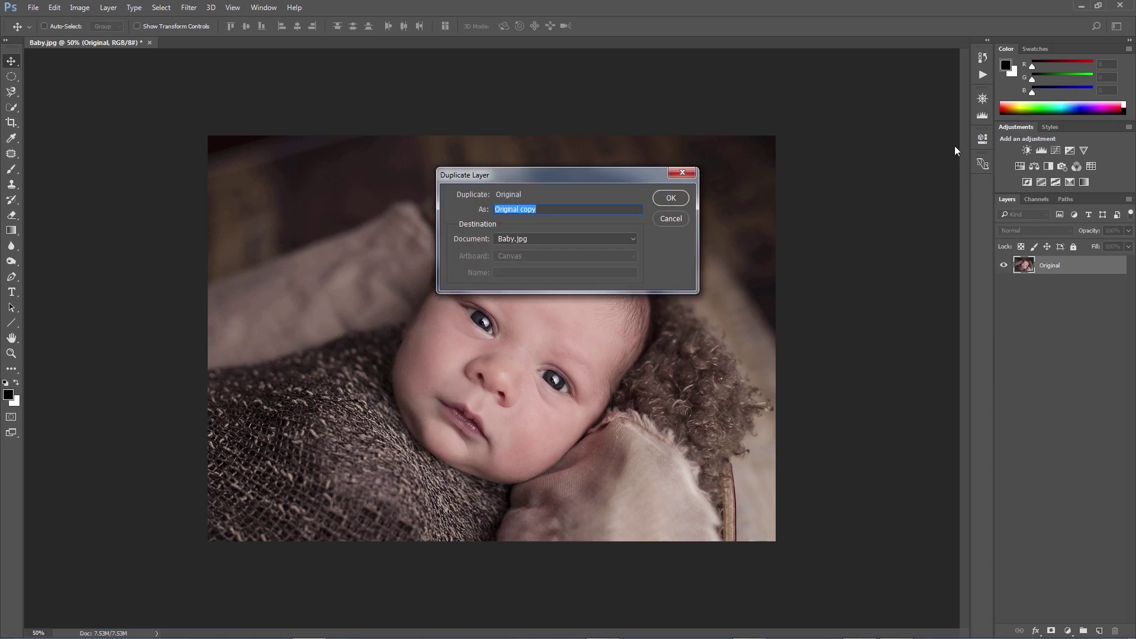
{"action": "type", "text": "Baby"}
{"action": "left_click", "coordinate": [671, 199]}
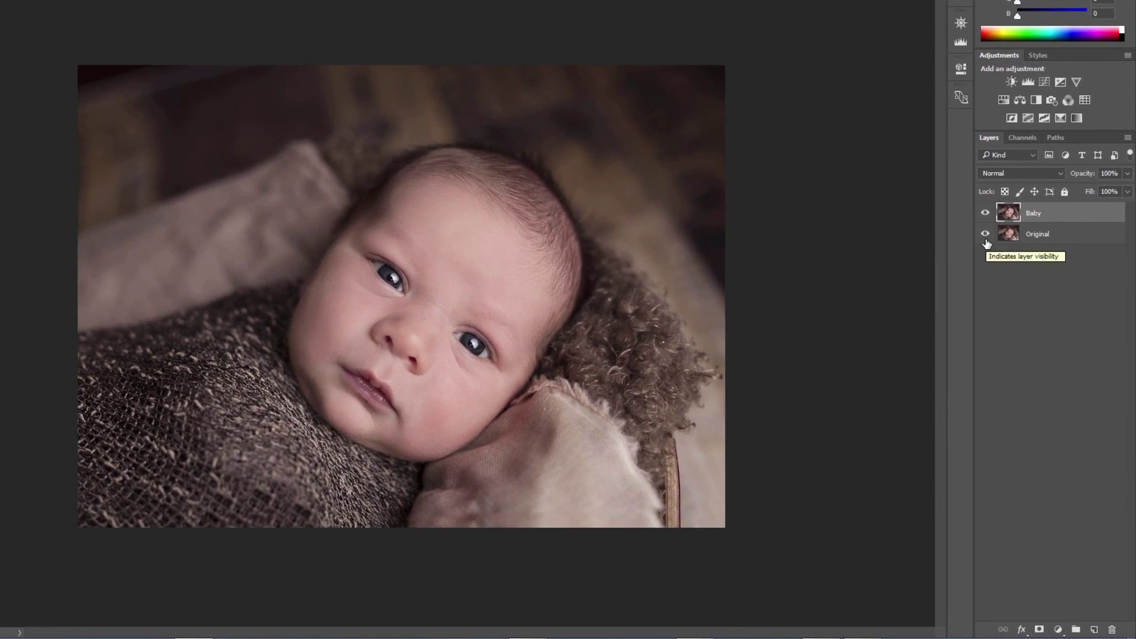
{"action": "left_click", "coordinate": [985, 235]}
Add a Hue/Saturation adjustment layer with Colorize on, Hue 203 and Saturation 74, and invert its layer mask to black.
{"action": "left_click", "coordinate": [1058, 628]}
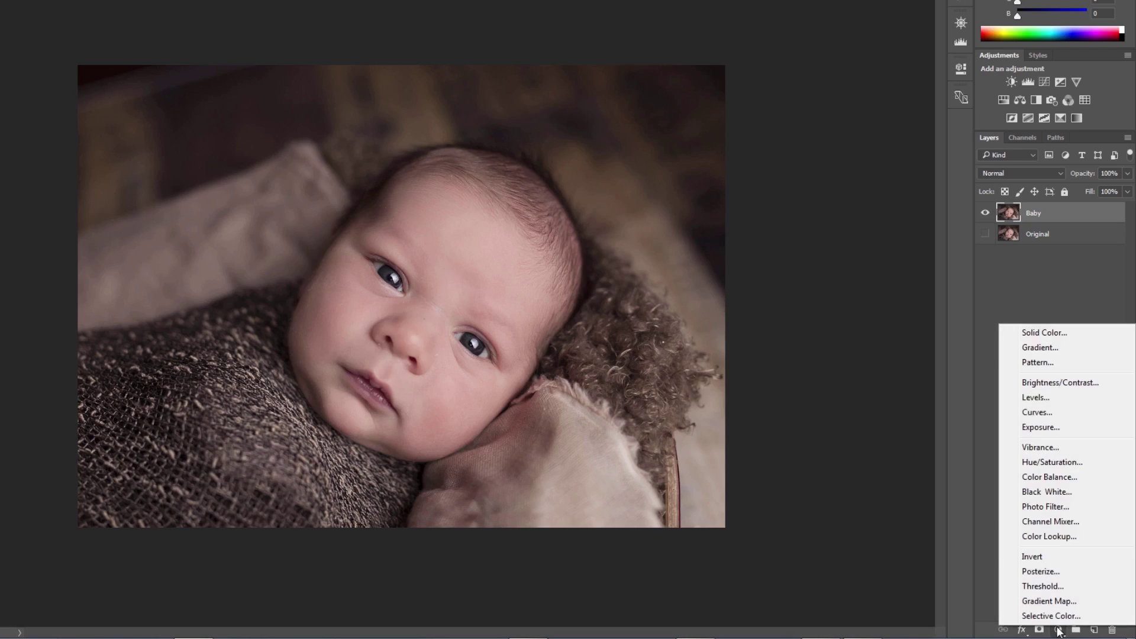
{"action": "left_click", "coordinate": [1042, 463]}
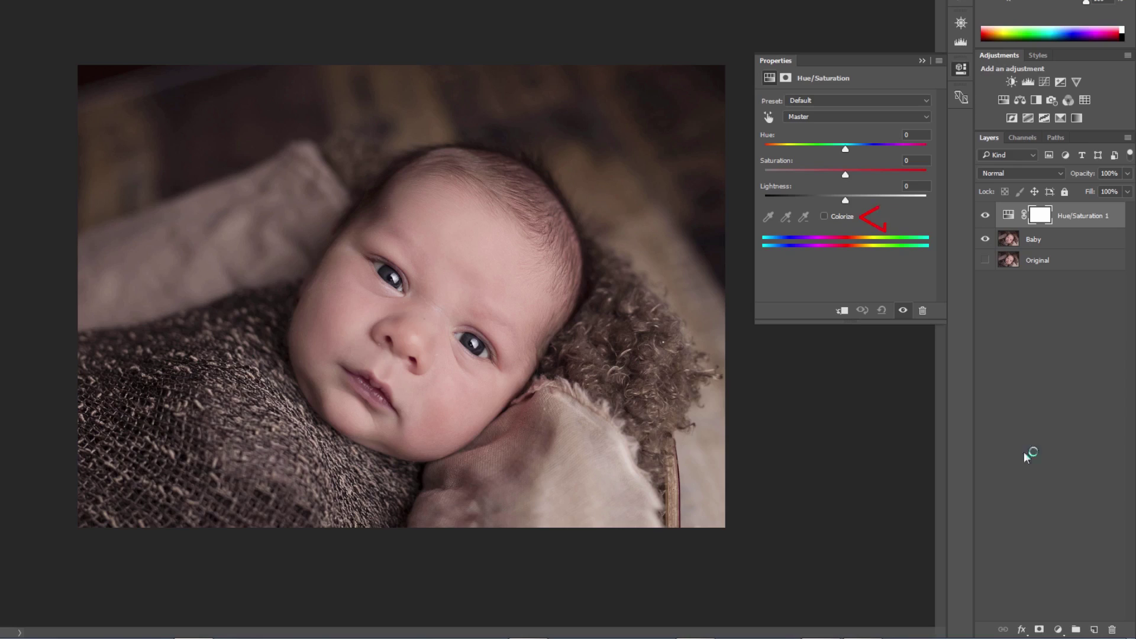
{"action": "left_click", "coordinate": [823, 217]}
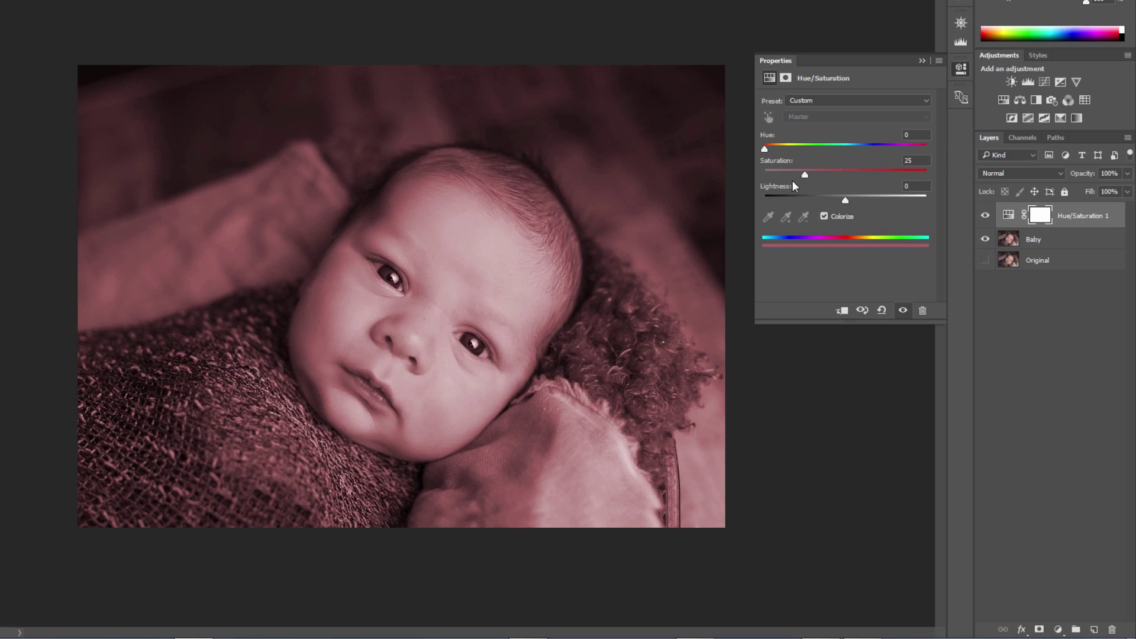
{"action": "left_click_drag", "start_coordinate": [764, 149], "coordinate": [856, 159]}
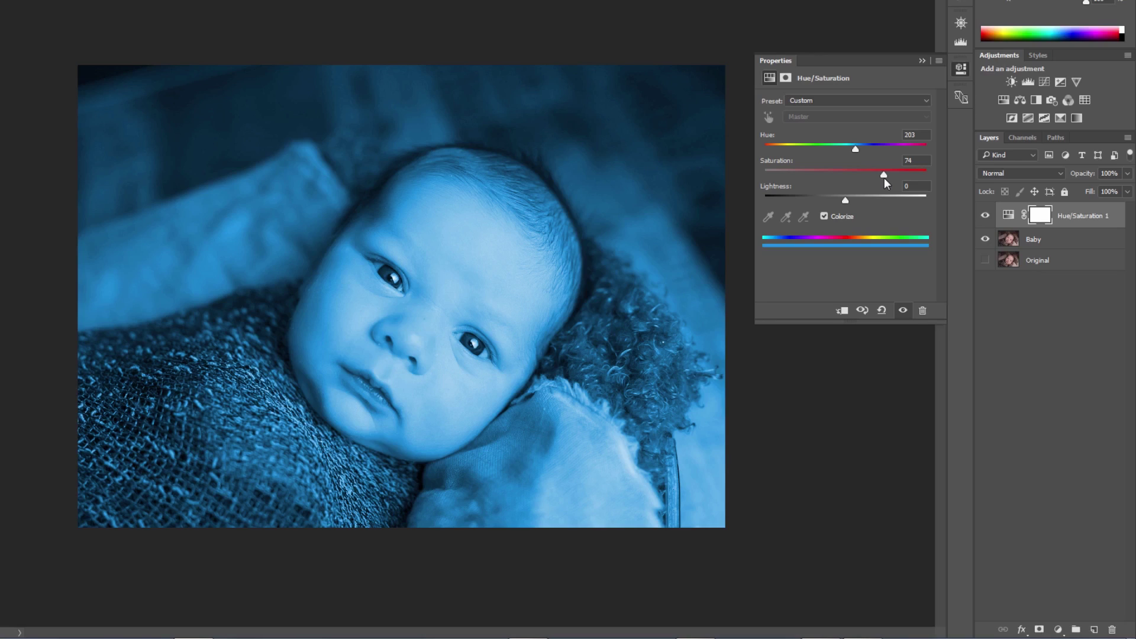
{"action": "left_click", "coordinate": [1041, 217]}
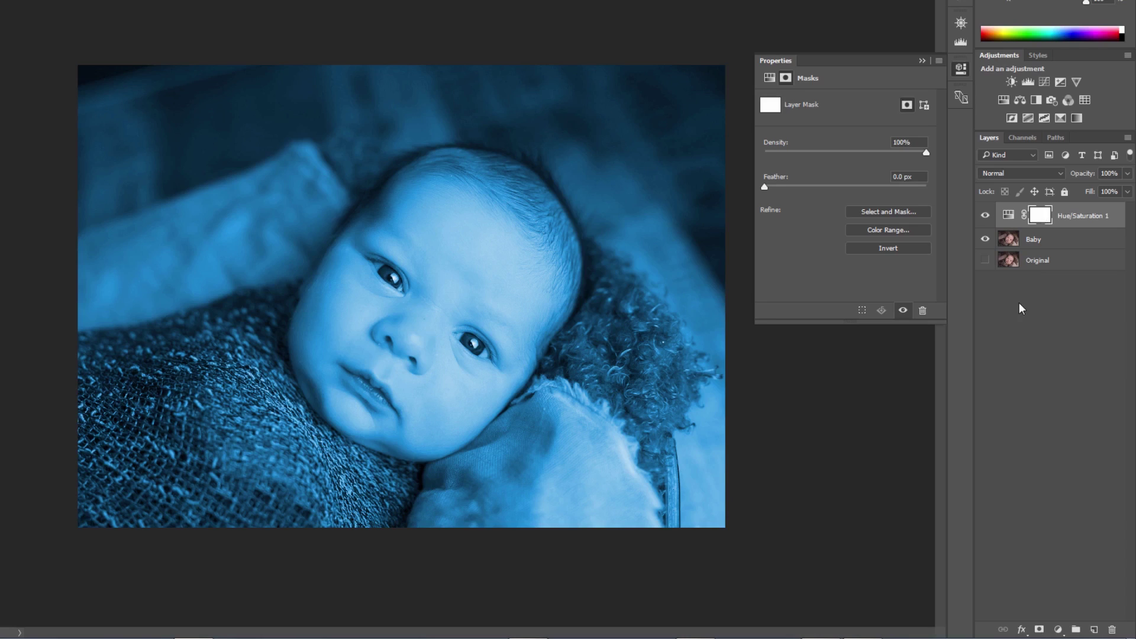
{"action": "key", "text": "ctrl+i"}
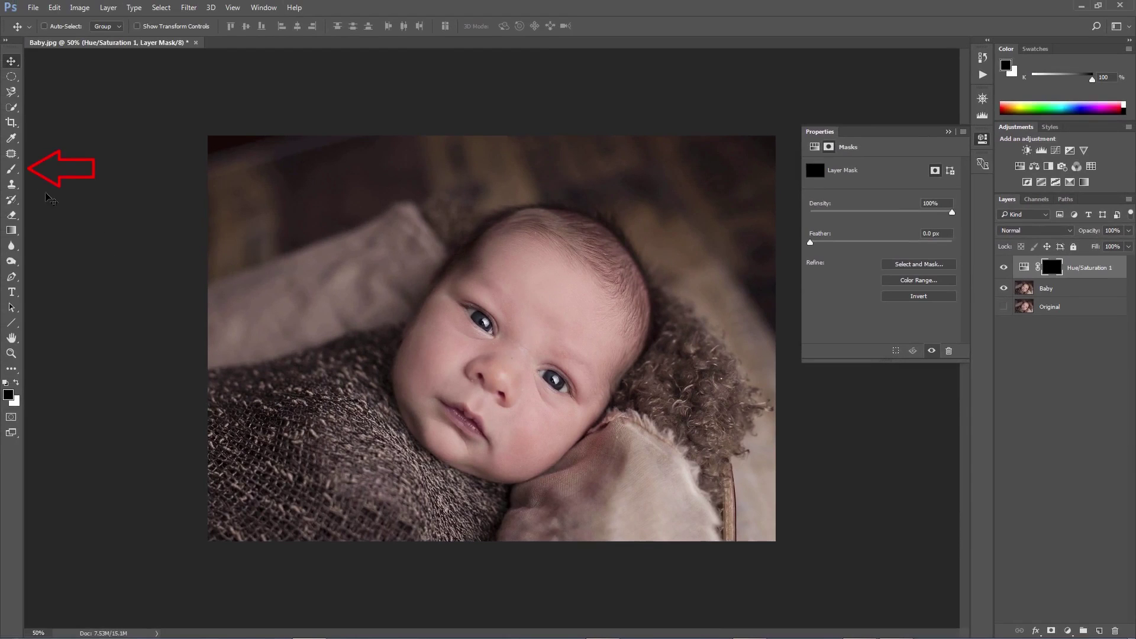
Paint white on the adjustment's mask with a 44 px hard round brush over the baby's eyes, nose, mouth, cheek and the nearby blanket.
{"action": "left_click", "coordinate": [11, 169]}
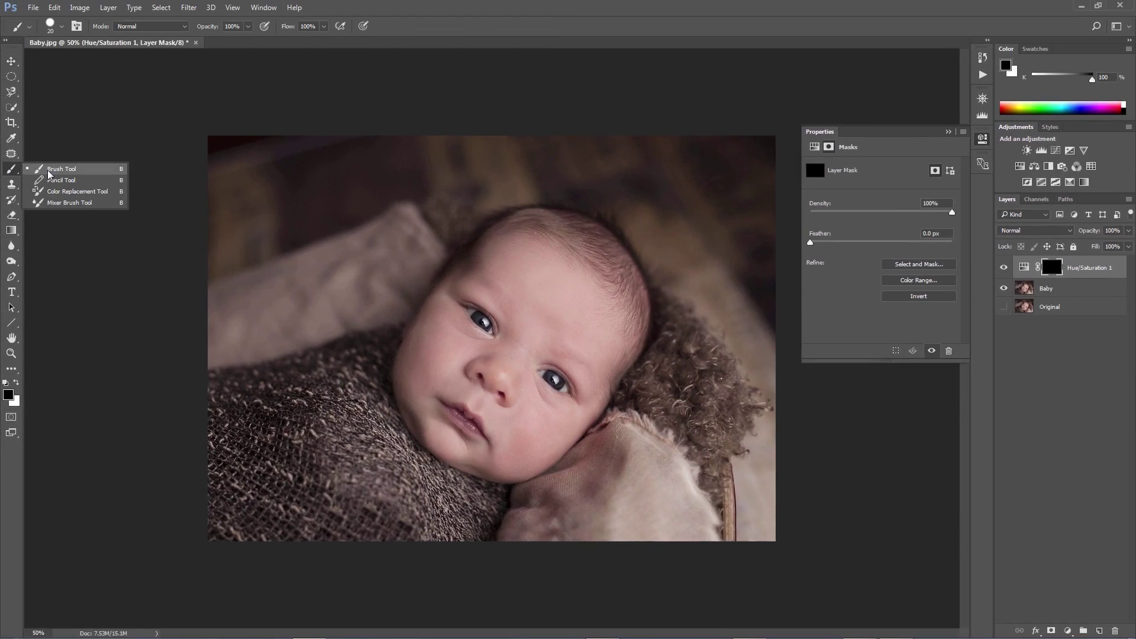
{"action": "left_click", "coordinate": [48, 169]}
{"action": "left_click", "coordinate": [54, 27]}
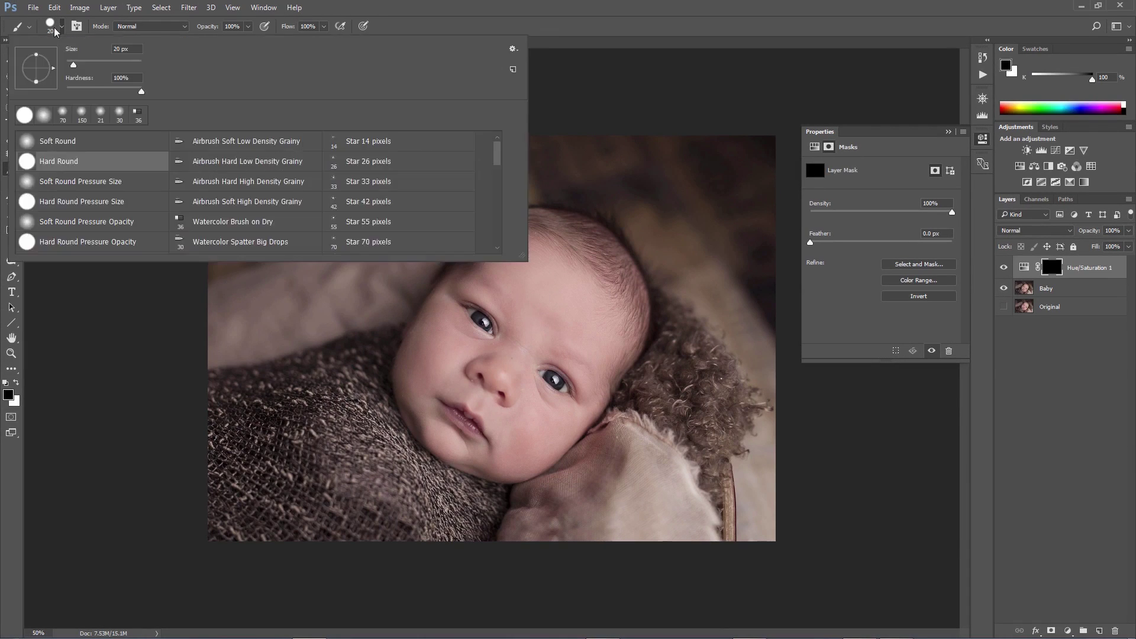
{"action": "left_click_drag", "start_coordinate": [72, 64], "coordinate": [83, 65]}
{"action": "key", "text": "Return"}
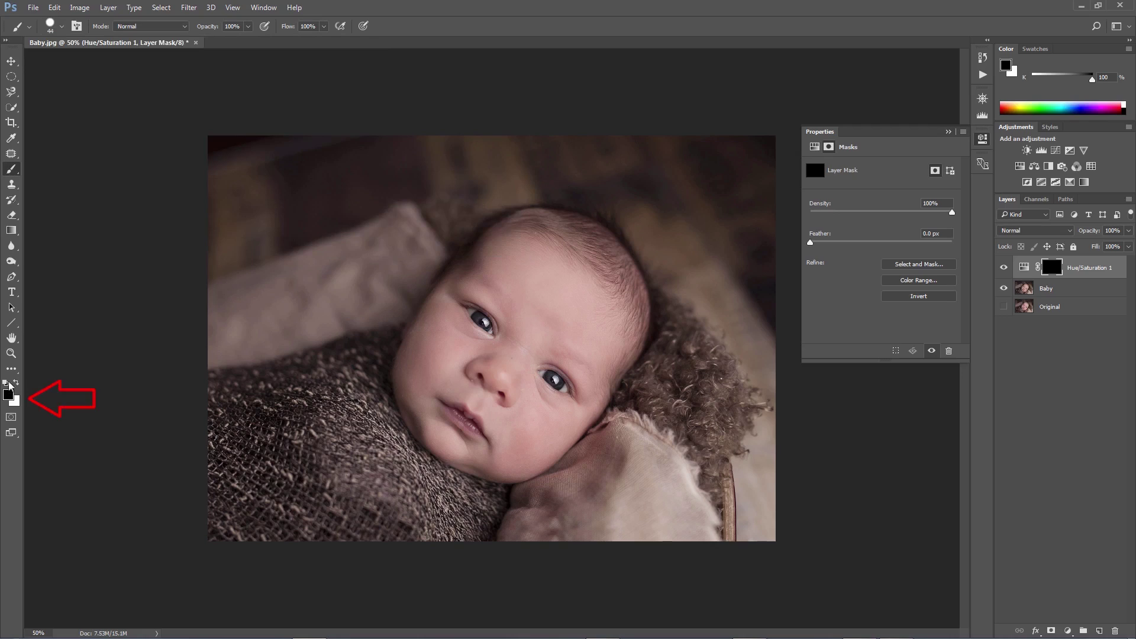
{"action": "key", "text": "x"}
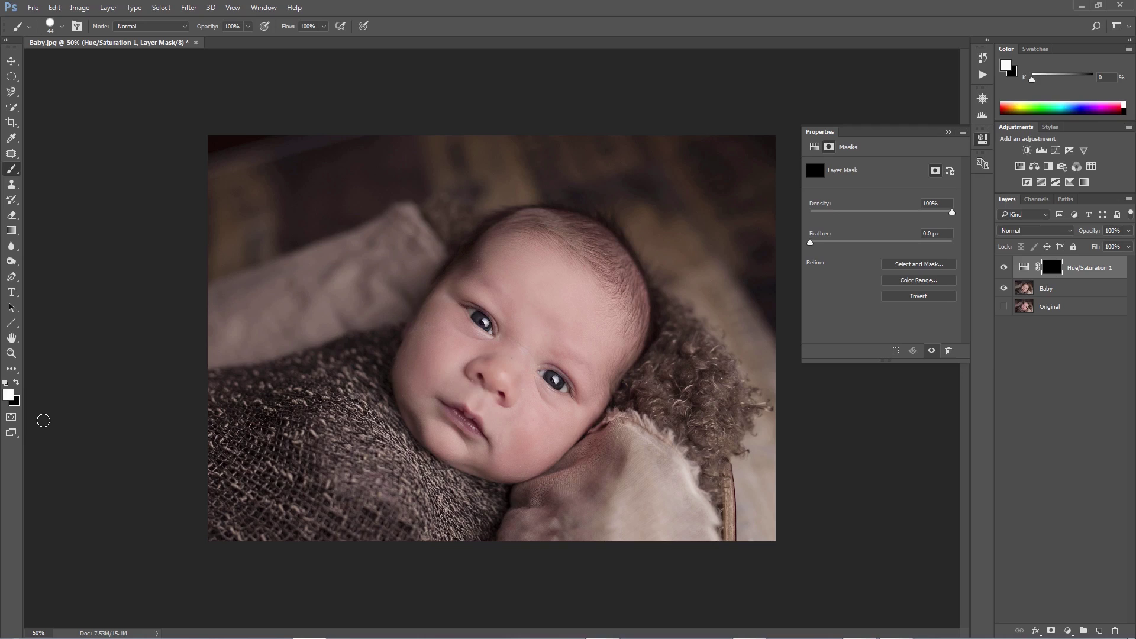
{"action": "key", "text": "x"}
{"action": "key", "text": "x"}
{"action": "key", "text": "x"}
{"action": "key", "text": "x"}
{"action": "mouse_move", "coordinate": [476, 337]}
{"action": "left_mouse_down"}
{"action": "mouse_move", "coordinate": [467, 322]}
{"action": "mouse_move", "coordinate": [494, 320]}
{"action": "mouse_move", "coordinate": [480, 355]}
{"action": "mouse_move", "coordinate": [530, 387]}
{"action": "mouse_move", "coordinate": [557, 387]}
{"action": "mouse_move", "coordinate": [521, 423]}
{"action": "mouse_move", "coordinate": [436, 442]}
{"action": "mouse_move", "coordinate": [344, 429]}
{"action": "left_mouse_up"}
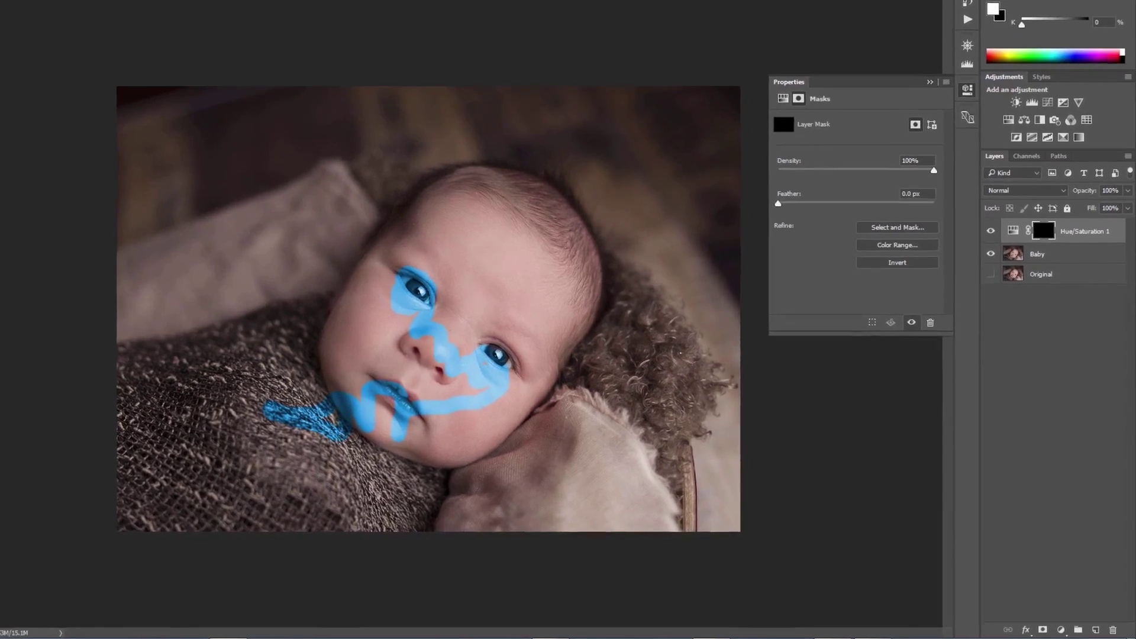
{"action": "mouse_move", "coordinate": [273, 414]}
{"action": "left_mouse_down"}
{"action": "mouse_move", "coordinate": [335, 463]}
{"action": "mouse_move", "coordinate": [304, 460]}
{"action": "mouse_move", "coordinate": [334, 364]}
{"action": "mouse_move", "coordinate": [316, 324]}
{"action": "mouse_move", "coordinate": [367, 322]}
{"action": "mouse_move", "coordinate": [343, 354]}
{"action": "left_mouse_up"}
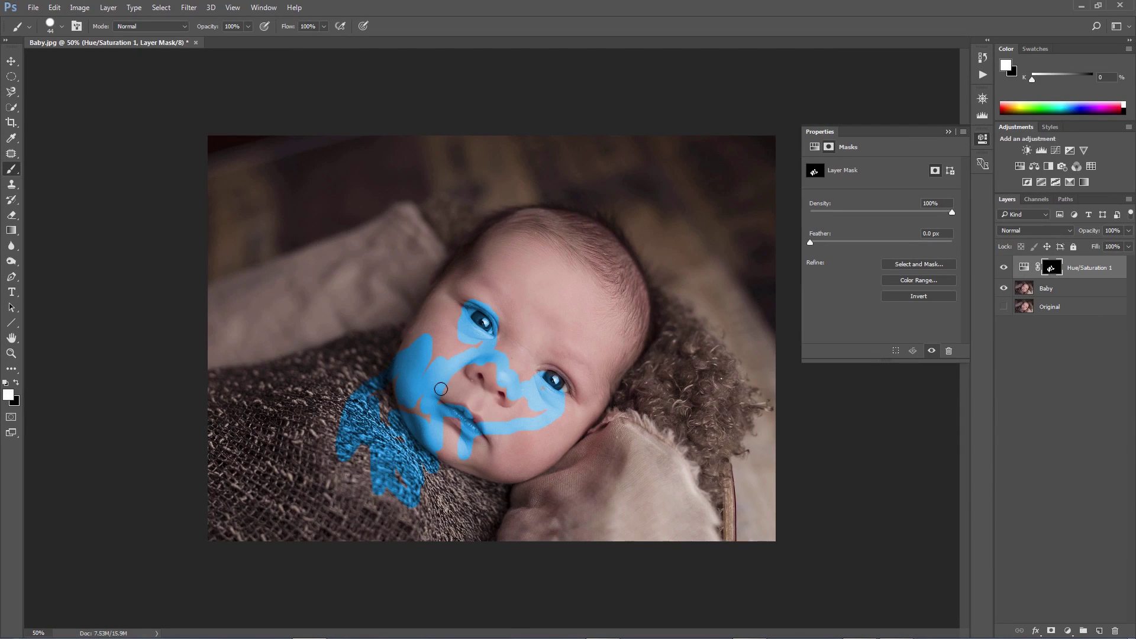
Paint black on the mask to remove parts of the blue tint from the face, eyes and blanket.
{"action": "key", "text": "x"}
{"action": "mouse_move", "coordinate": [441, 389]}
{"action": "left_mouse_down"}
{"action": "mouse_move", "coordinate": [408, 405]}
{"action": "mouse_move", "coordinate": [399, 382]}
{"action": "mouse_move", "coordinate": [467, 341]}
{"action": "mouse_move", "coordinate": [511, 350]}
{"action": "mouse_move", "coordinate": [483, 369]}
{"action": "mouse_move", "coordinate": [505, 356]}
{"action": "mouse_move", "coordinate": [514, 392]}
{"action": "mouse_move", "coordinate": [561, 426]}
{"action": "mouse_move", "coordinate": [478, 432]}
{"action": "mouse_move", "coordinate": [441, 414]}
{"action": "left_mouse_up"}
{"action": "mouse_move", "coordinate": [399, 447]}
{"action": "left_mouse_down"}
{"action": "mouse_move", "coordinate": [374, 427]}
{"action": "mouse_move", "coordinate": [371, 403]}
{"action": "mouse_move", "coordinate": [355, 404]}
{"action": "mouse_move", "coordinate": [474, 408]}
{"action": "mouse_move", "coordinate": [473, 358]}
{"action": "left_mouse_up"}
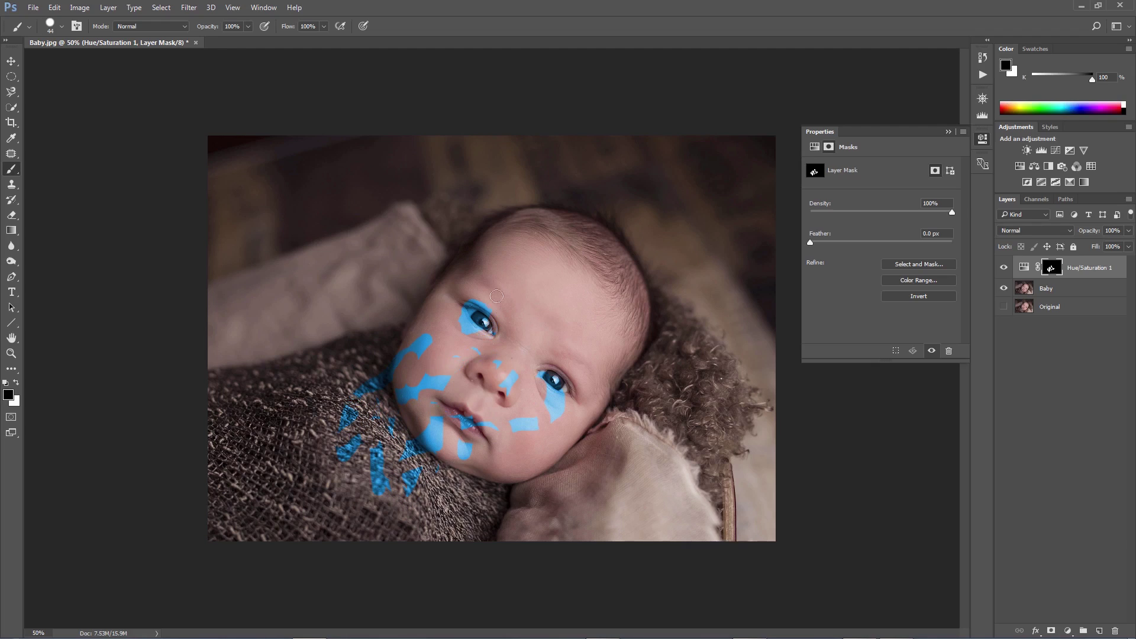
{"action": "left_click_drag", "start_coordinate": [470, 304], "coordinate": [464, 312]}
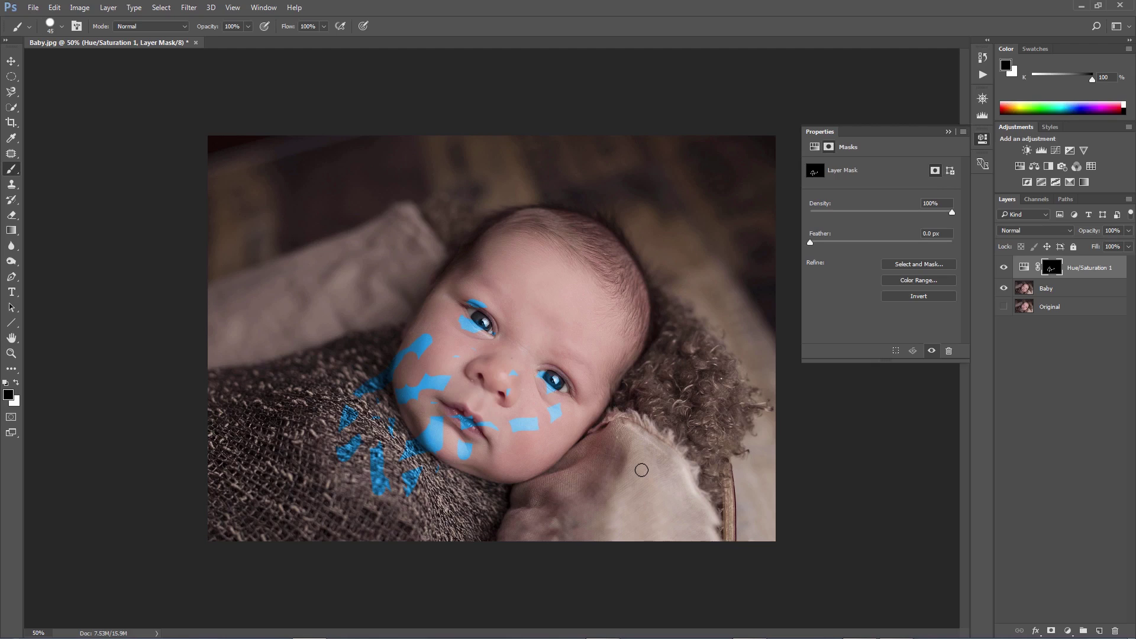
Enlarge the brush to 700 px and paint out all remaining blue tint on the mask in black.
{"action": "key", "text": "bracketright"}
{"action": "key", "text": "bracketright"}
{"action": "key", "text": "bracketright"}
{"action": "key", "text": "bracketright"}
{"action": "key", "text": "bracketright"}
{"action": "key", "text": "bracketright"}
{"action": "key", "text": "bracketright"}
{"action": "mouse_move", "coordinate": [627, 458]}
{"action": "left_mouse_down"}
{"action": "mouse_move", "coordinate": [423, 401]}
{"action": "mouse_move", "coordinate": [377, 426]}
{"action": "mouse_move", "coordinate": [528, 382]}
{"action": "left_mouse_up"}
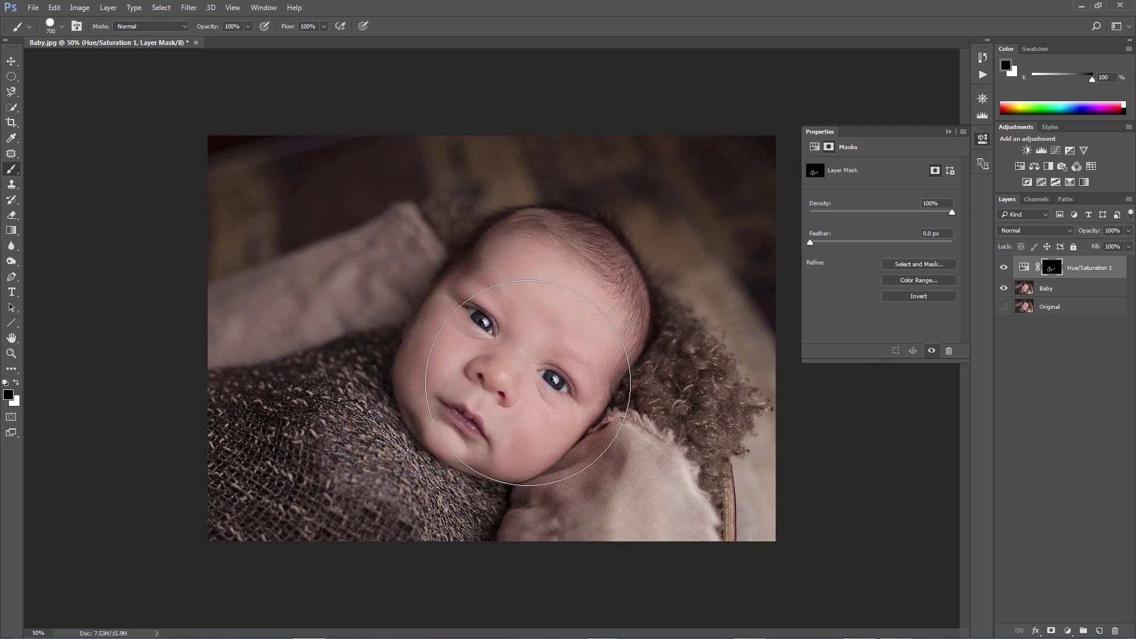